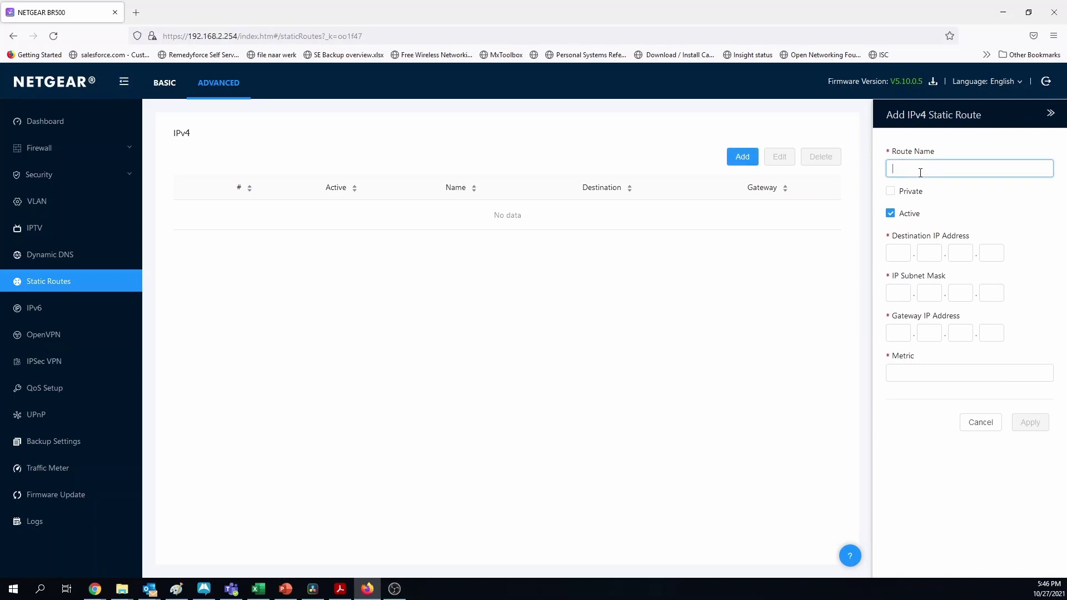
Step: Define a private static route named VLAN20 with the destination IP address 10.10.20.0
text(VLAN20)
click(891, 192)
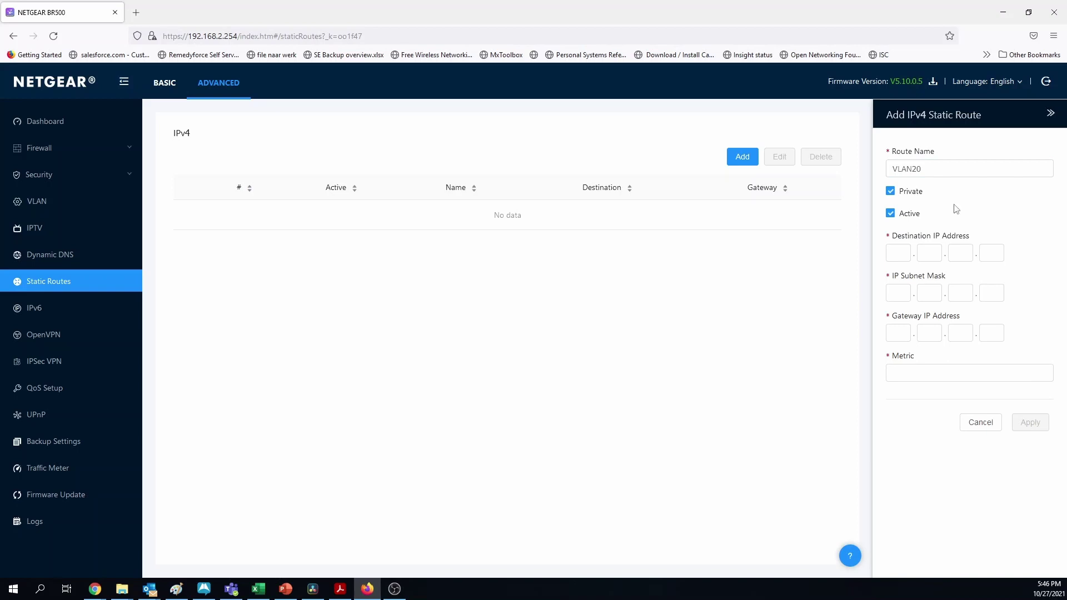
click(906, 252)
text(10)
key(Tab)
text(10)
key(Tab)
text(2)
key(Tab)
Step: Set the IP subnet mask of the VLAN20 route to 255.255.255.0
click(908, 291)
text(255)
key(Tab)
text(255.)
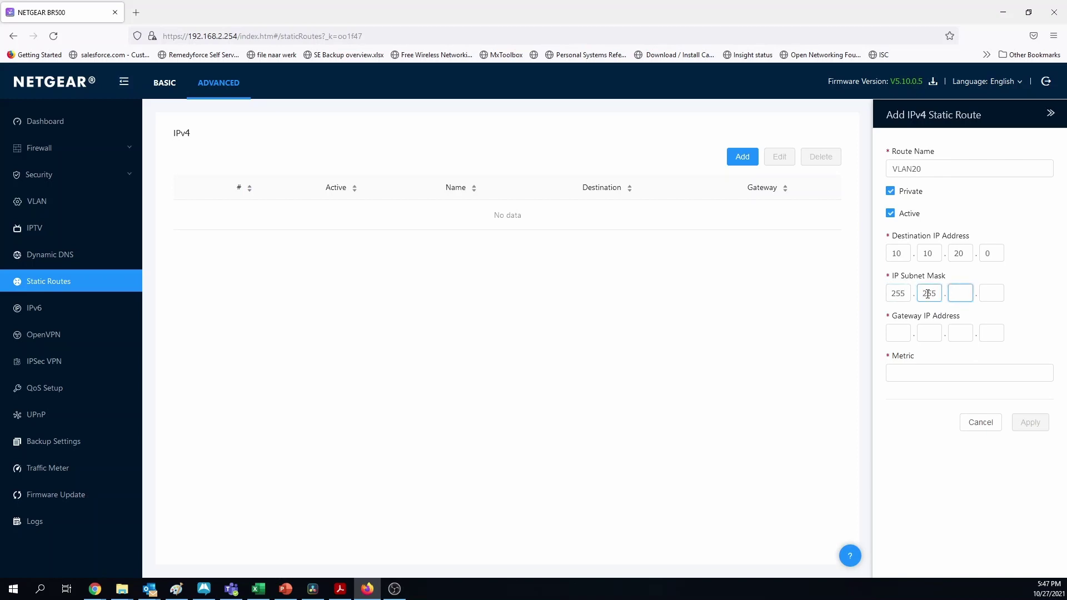
text(255.0)
Step: Set the VLAN20 route's gateway IP address to 192.168.2.1 and its metric to 2
click(905, 337)
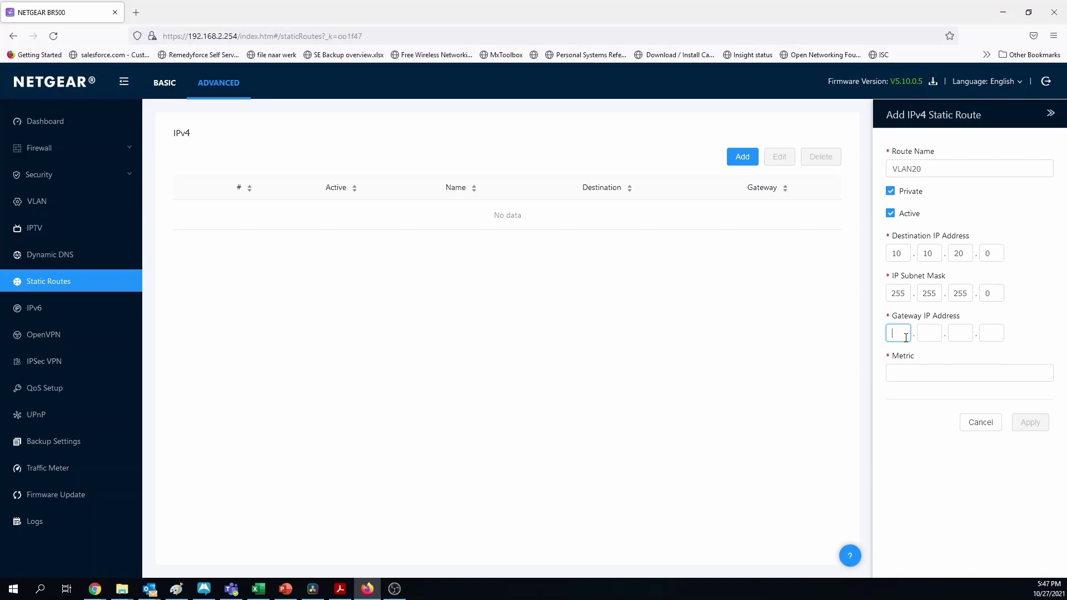
text(192.168.2.1)
click(906, 374)
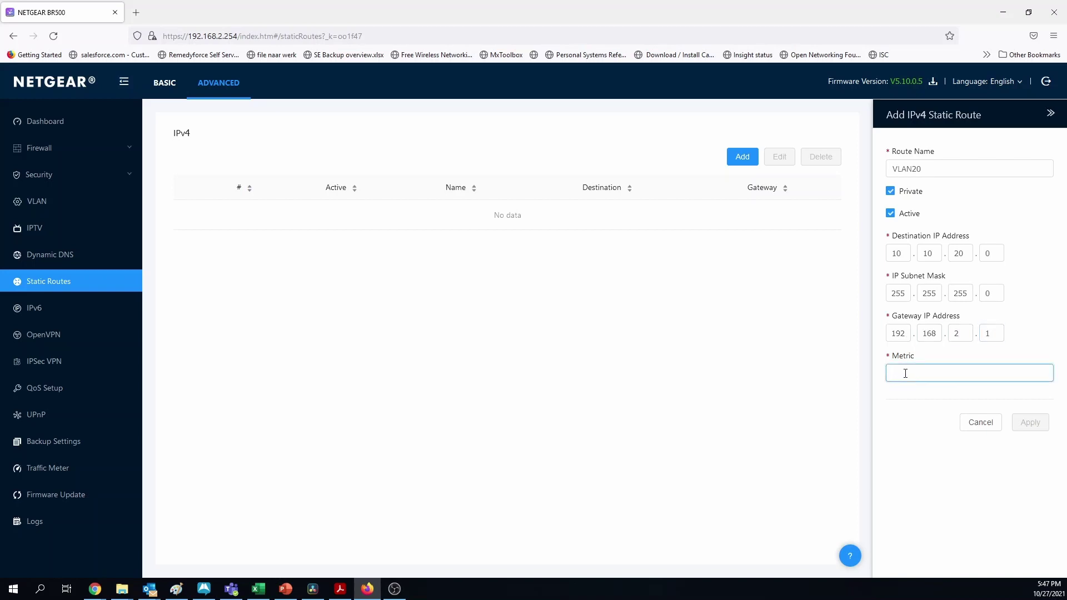
text(2)
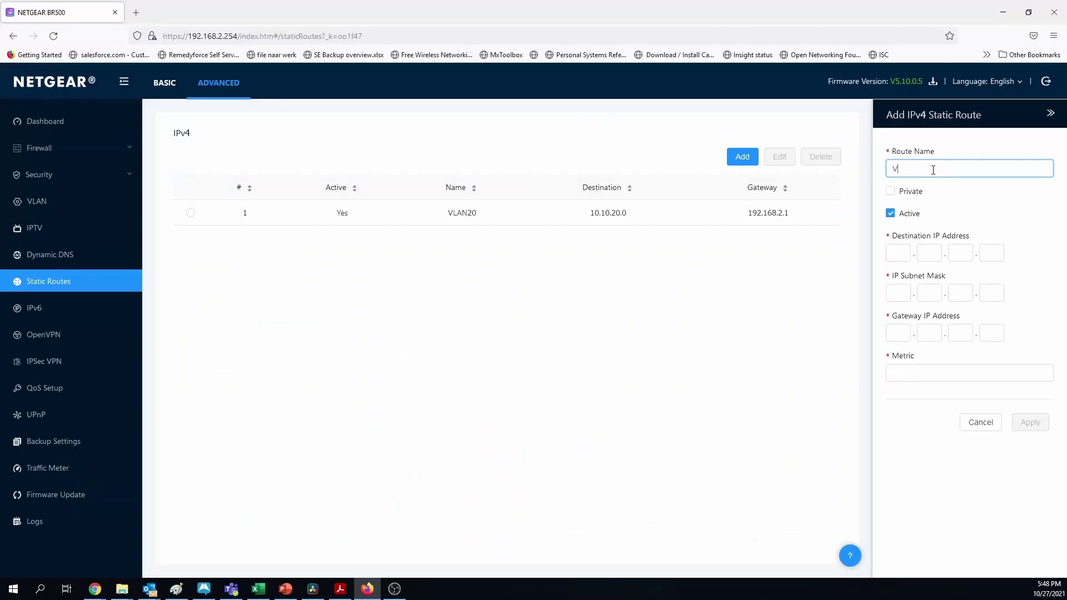
Step: Define a second private static route named VLAN30 with the destination IP address 10.10.30.0
text(LAN30)
click(890, 191)
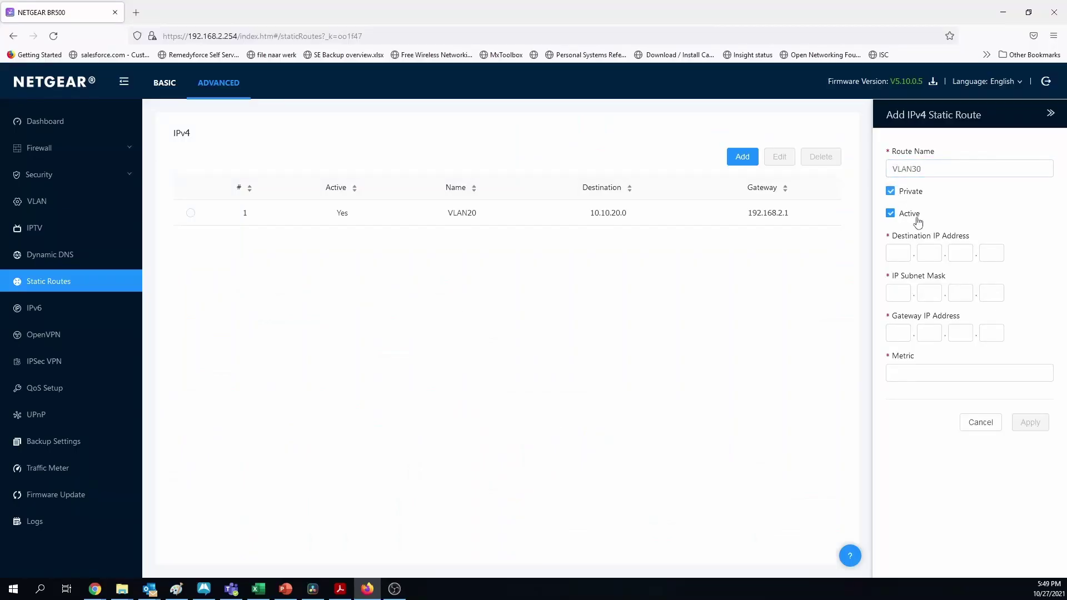
click(896, 256)
text(10)
key(period)
text(10)
key(period)
text(30)
key(period)
text(0)
Step: Give the VLAN30 route the subnet mask 255.255.255.0 and the gateway IP address 192.168.2.1
click(892, 293)
text(255.255.2)
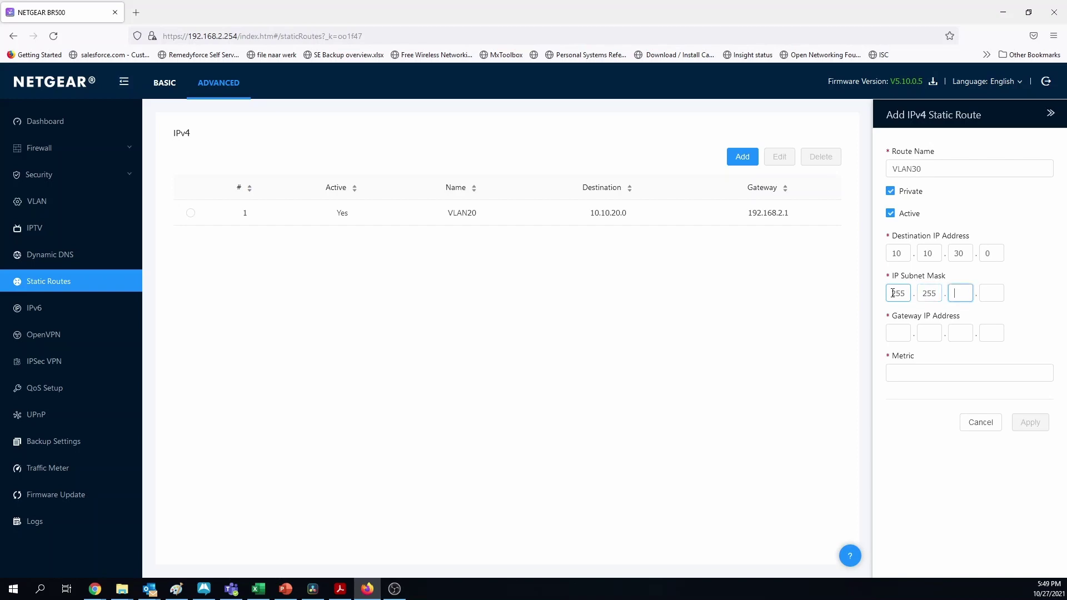
text(55)
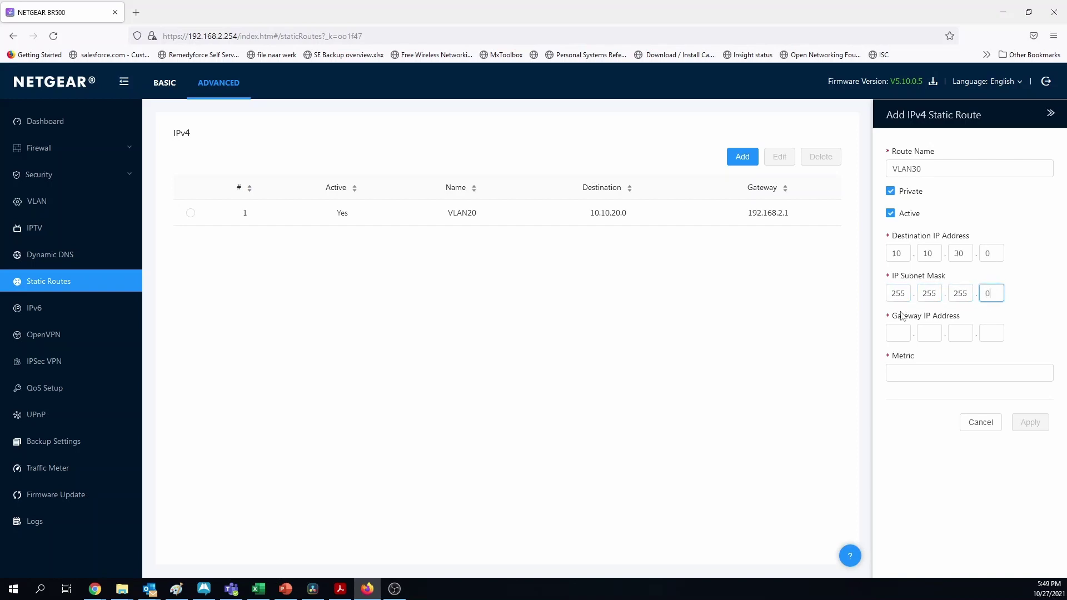
click(899, 332)
text(192.)
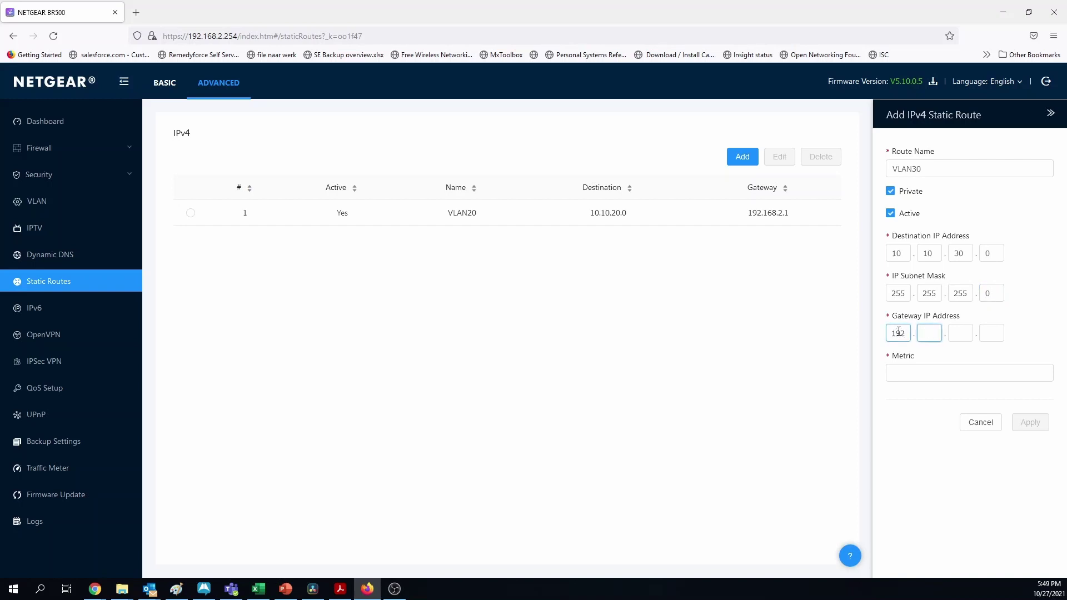
text(168.2.1)
Step: Set the VLAN30 route's metric to 2 and apply the route
click(903, 375)
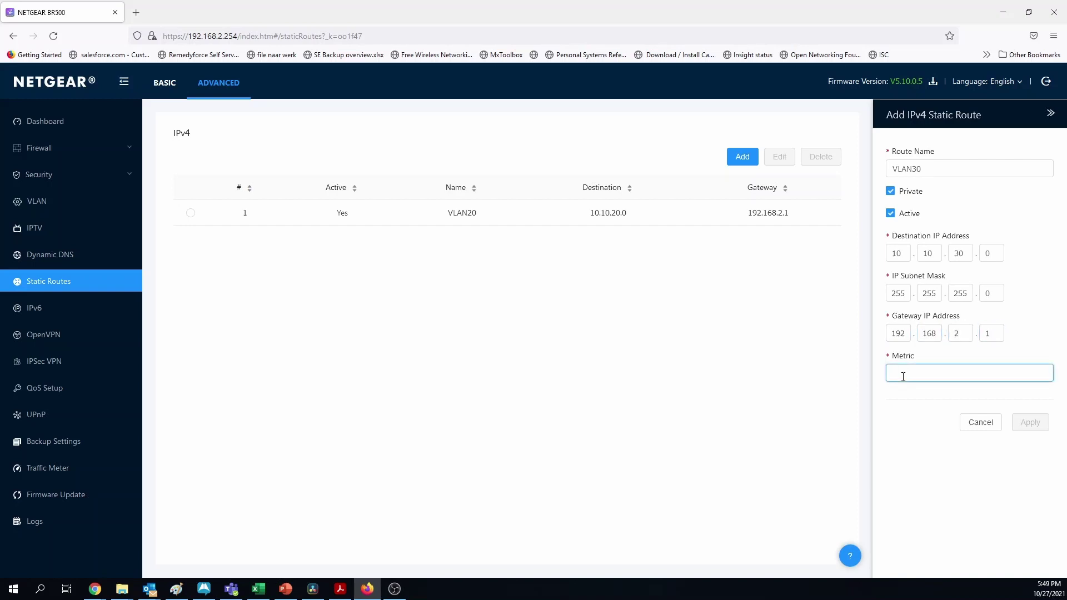
text(2)
click(1031, 423)
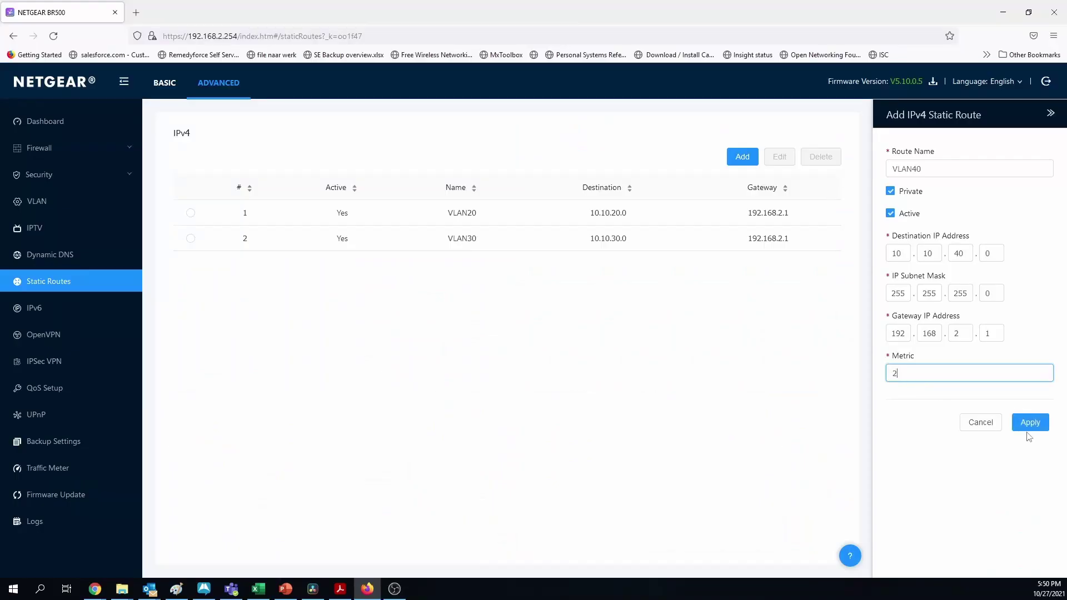
Step: Apply the completed VLAN40 static route for destination 10.10.40.0
click(1029, 424)
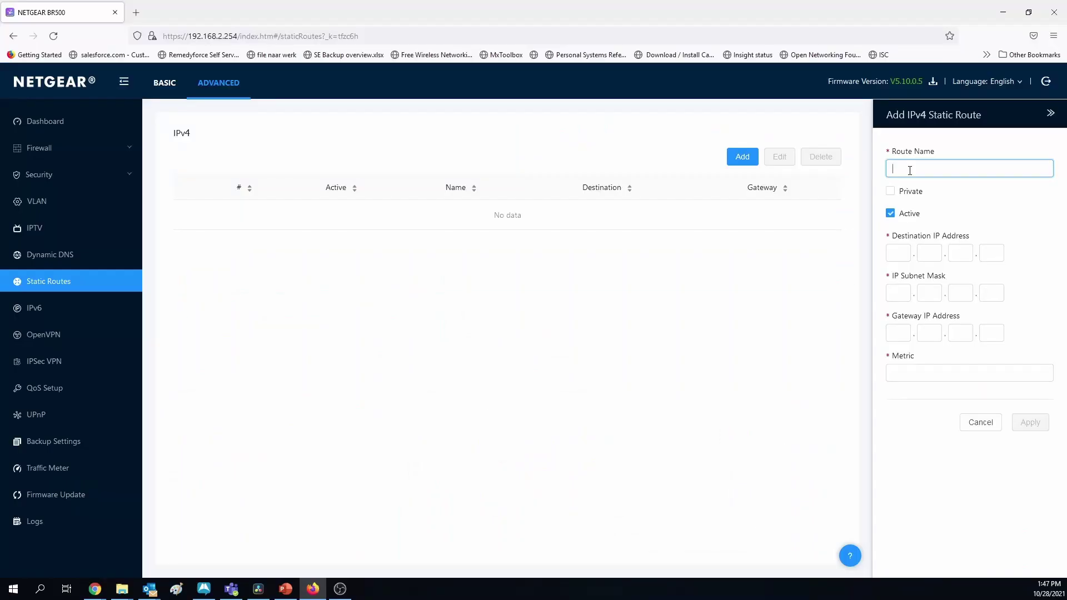
Step: Define a private static route named AVoIP with the destination IP address 10.10.0.0
text(AVoIP)
click(890, 191)
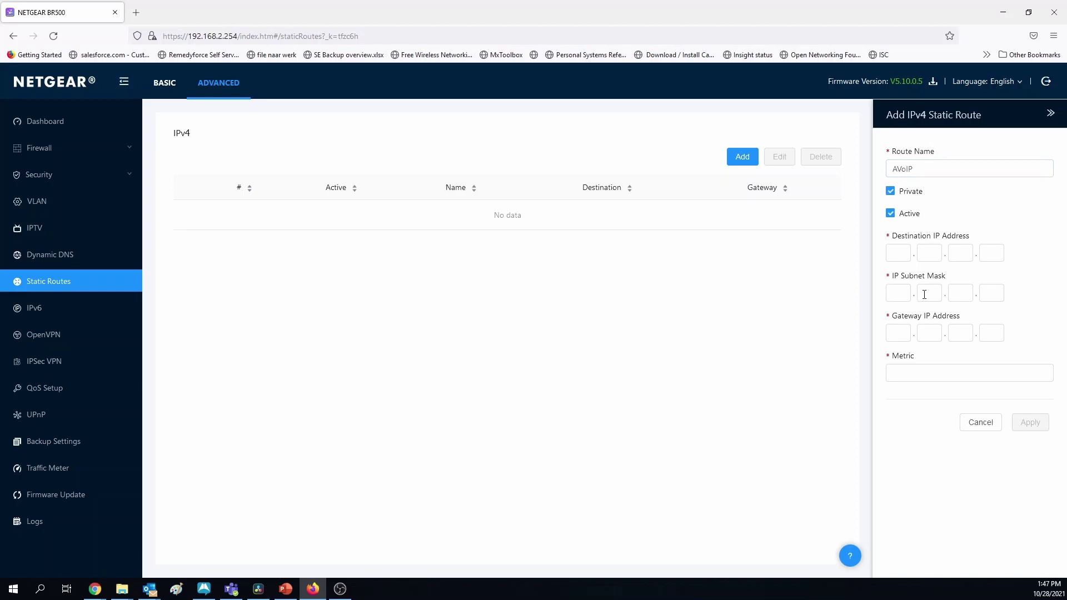
click(901, 252)
text(10)
key(period)
text(10)
key(period)
text(0)
key(period)
text(0)
Step: Give the AVoIP route the subnet mask 255.255.0.0 and the gateway IP address 192.168.2.1
click(892, 293)
text(255.255.0.0)
key(Tab)
text(192.168.)
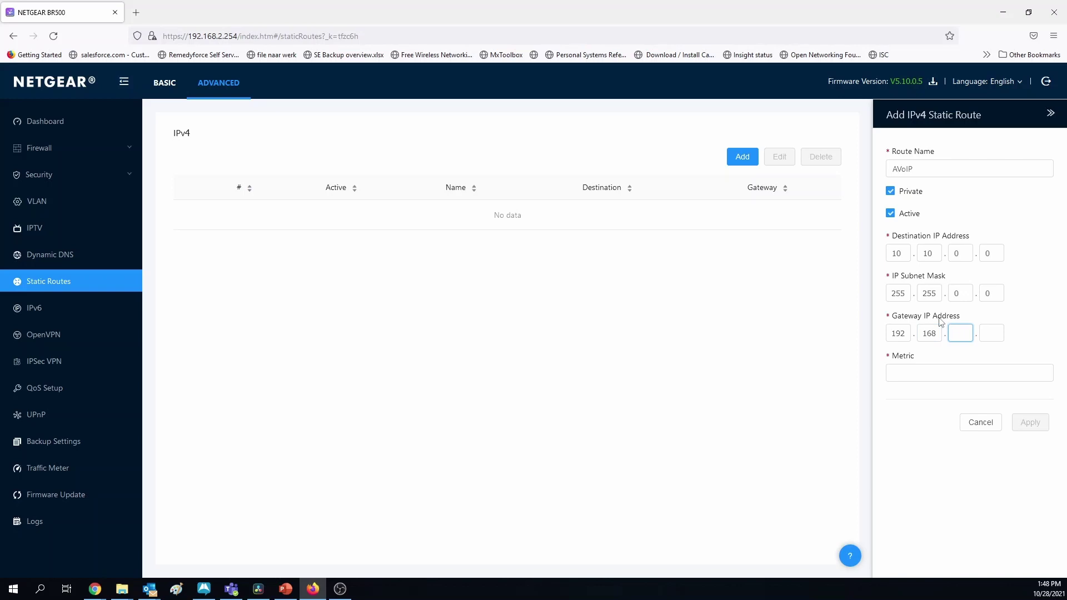
text(2)
key(Tab)
text(1)
Step: Set the AVoIP route's metric to 2 and apply the route
click(910, 372)
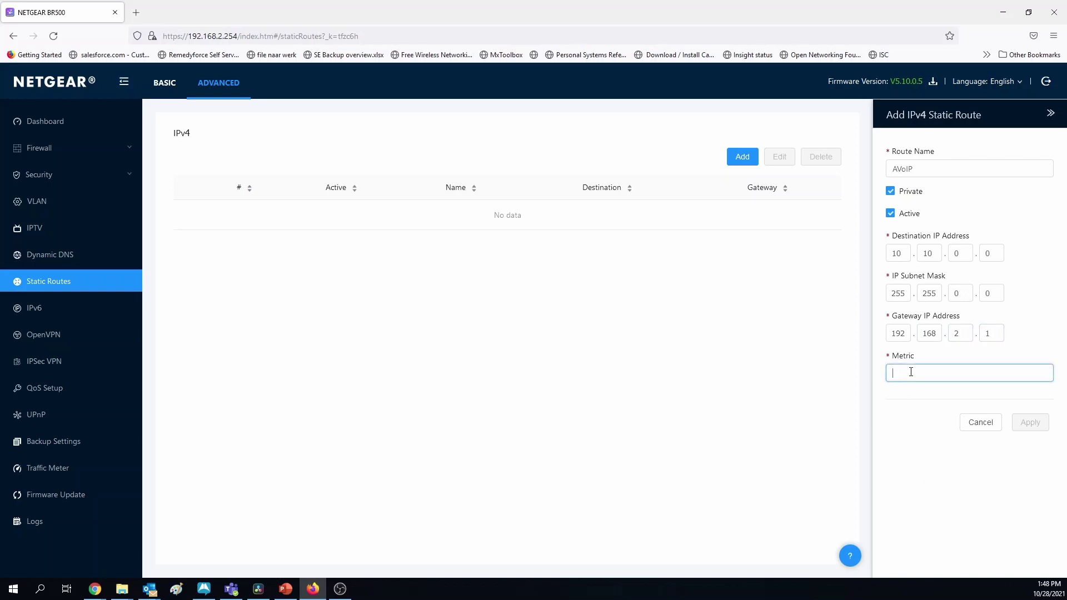
text(2)
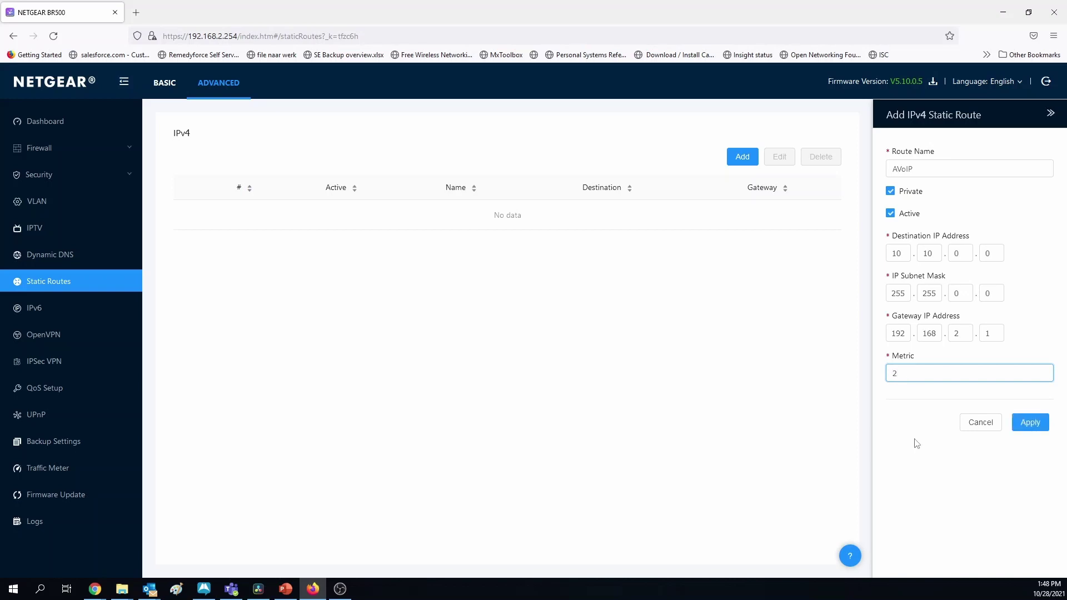
key(Return)
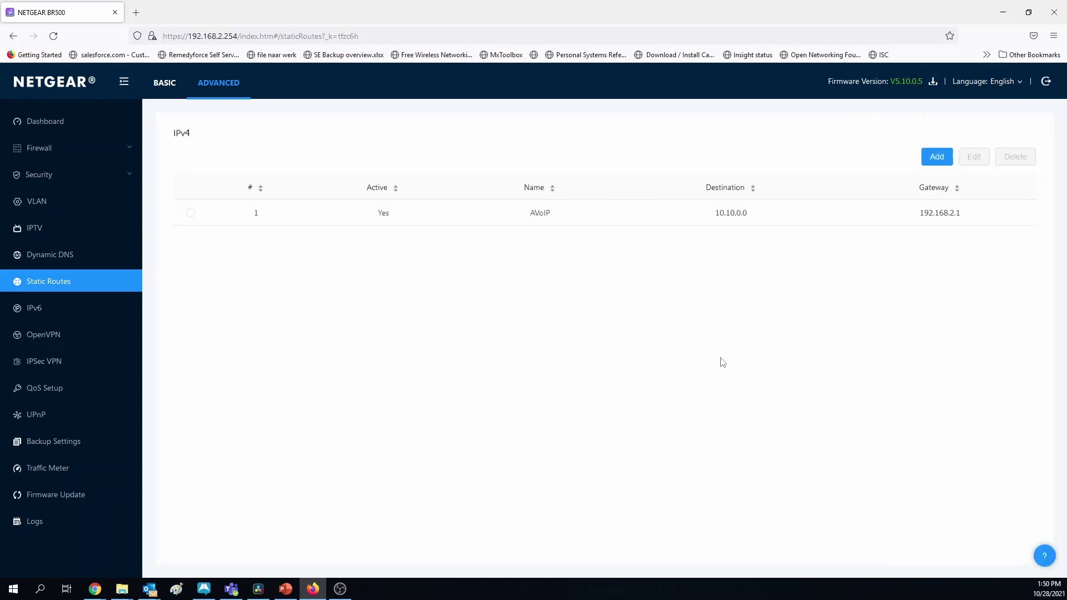